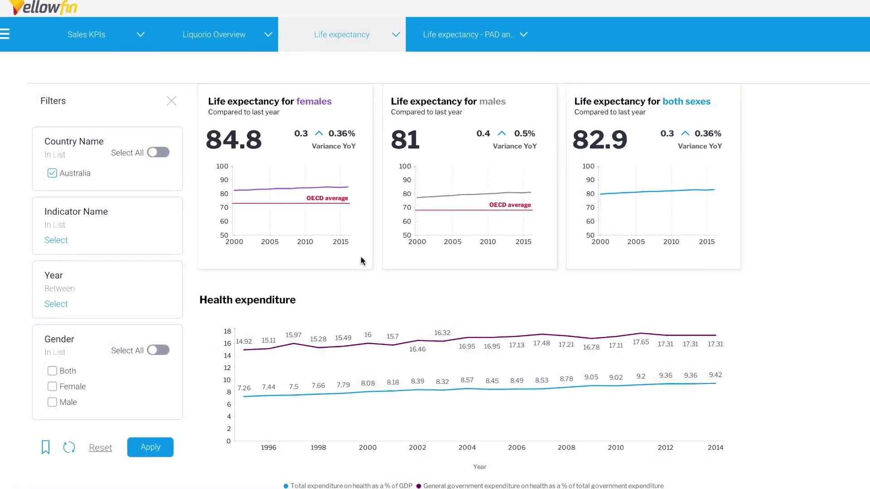
pyautogui.moveTo(352, 188)
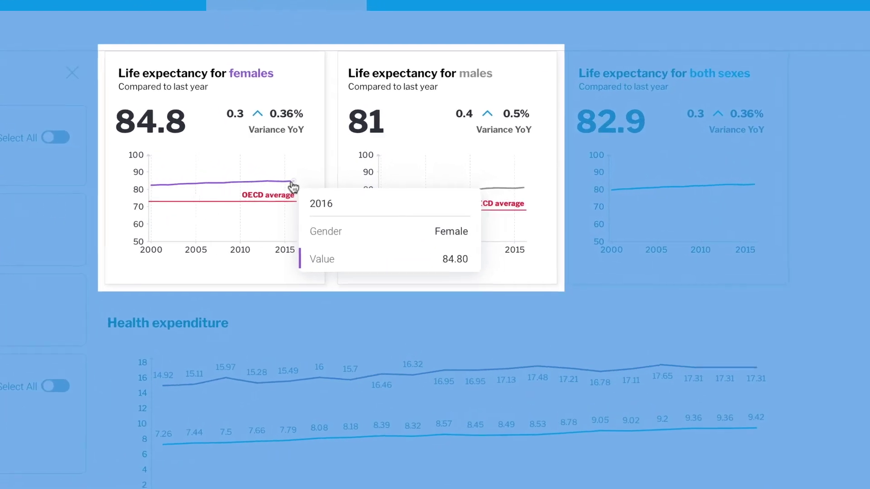
pyautogui.moveTo(447, 200)
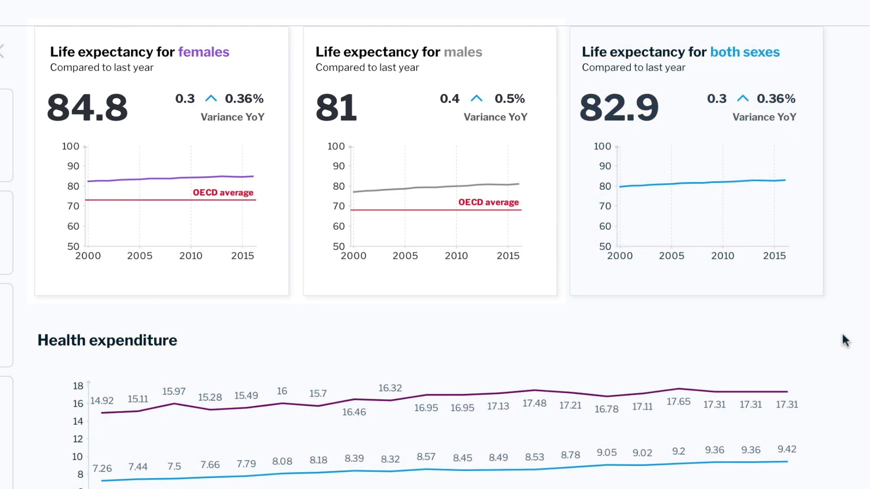
pyautogui.scroll(-3, 844, 340)
pyautogui.scroll(-1, 844, 340)
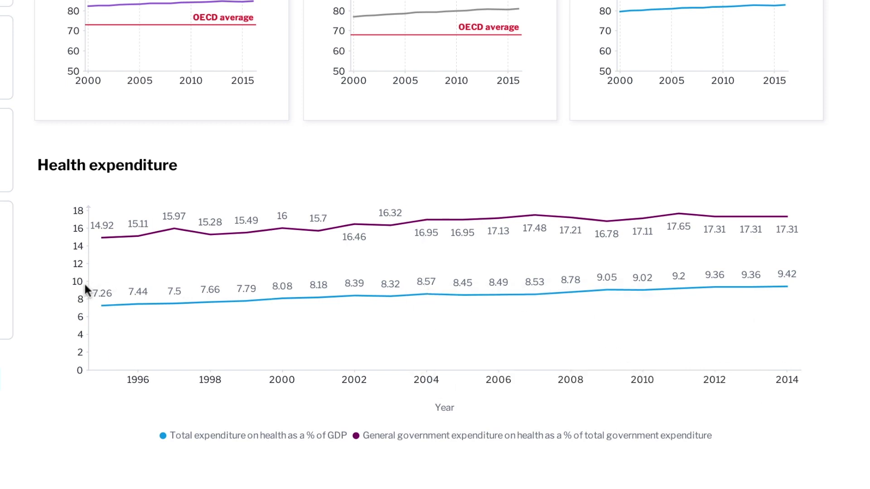
pyautogui.moveTo(99, 269)
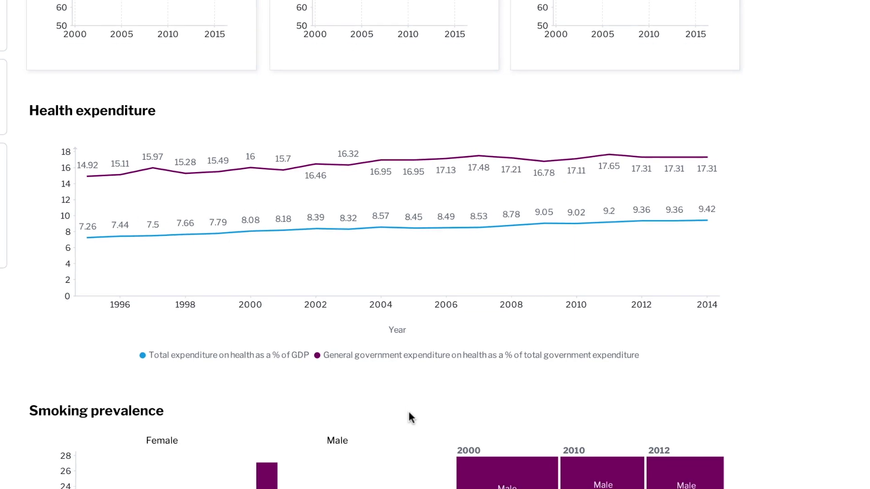
pyautogui.scroll(-5, 408, 409)
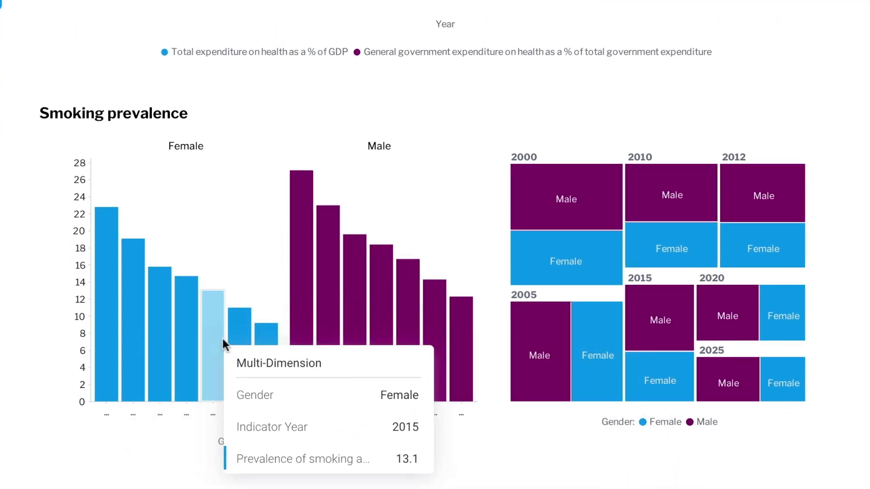
pyautogui.scroll(-6, 490, 453)
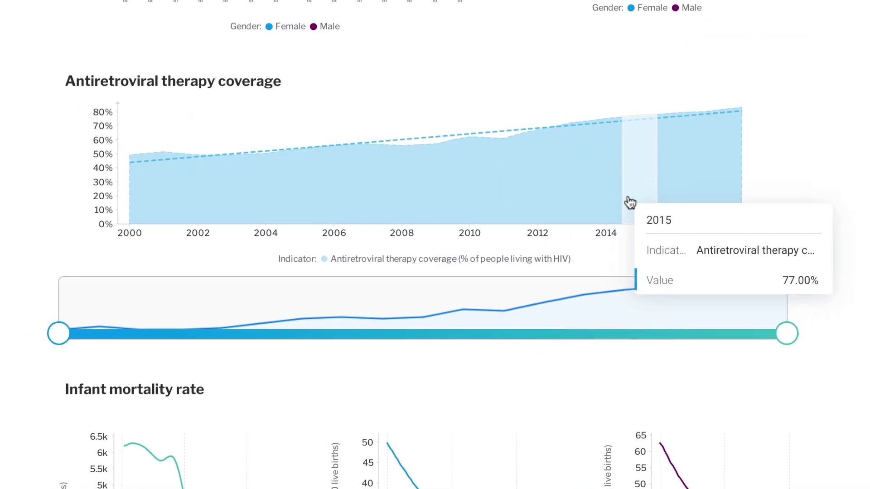
pyautogui.click(662, 201)
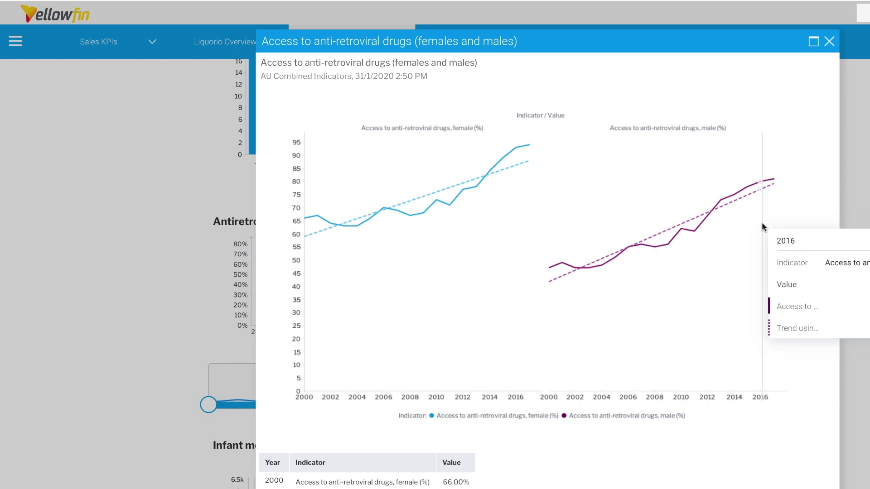
pyautogui.click(830, 41)
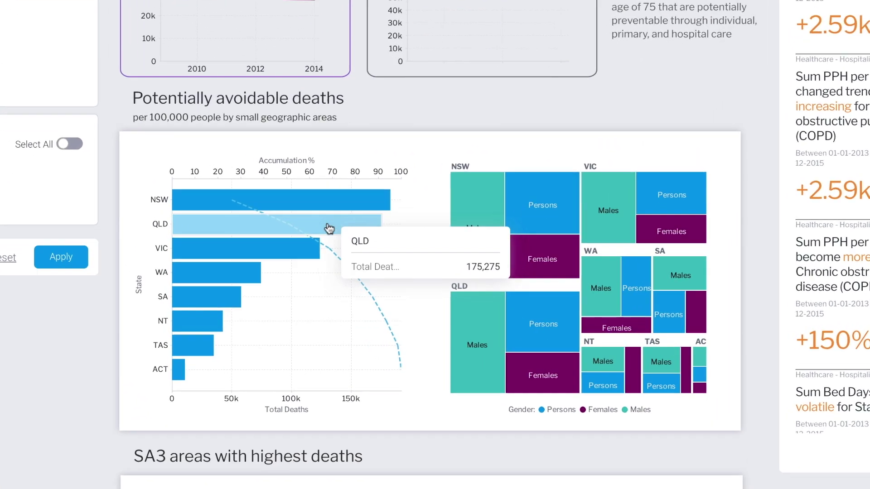
pyautogui.moveTo(318, 256)
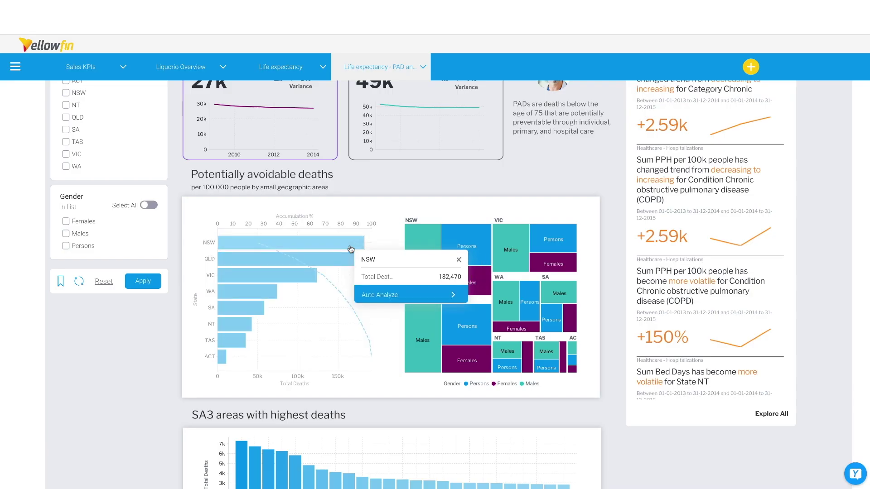
# Run Auto Analyze Explain on the NSW Total Deaths bar to see its income breakdown.
pyautogui.moveTo(388, 294)
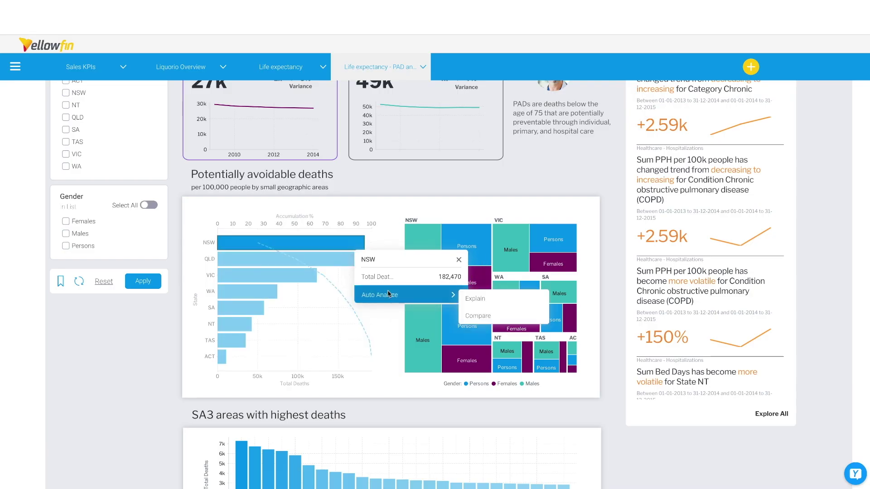
pyautogui.click(469, 299)
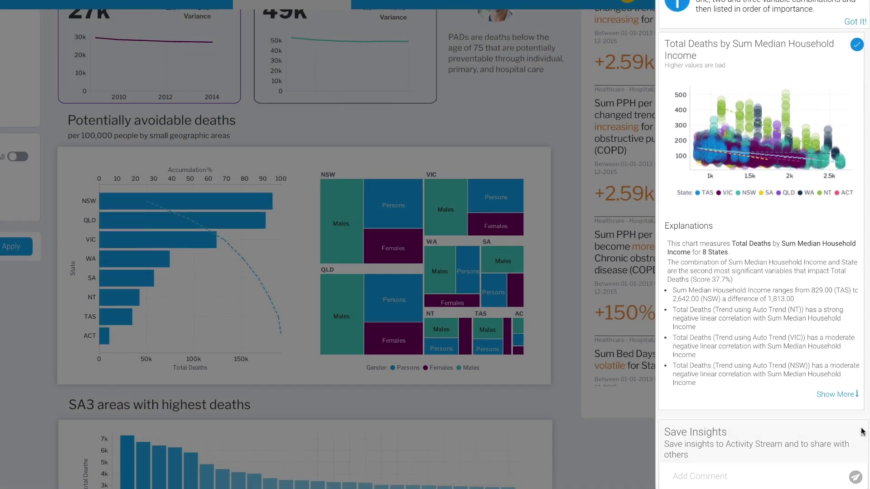
# Open the explained insight in the report editor and scroll through the Auto Analysis results.
pyautogui.click(862, 432)
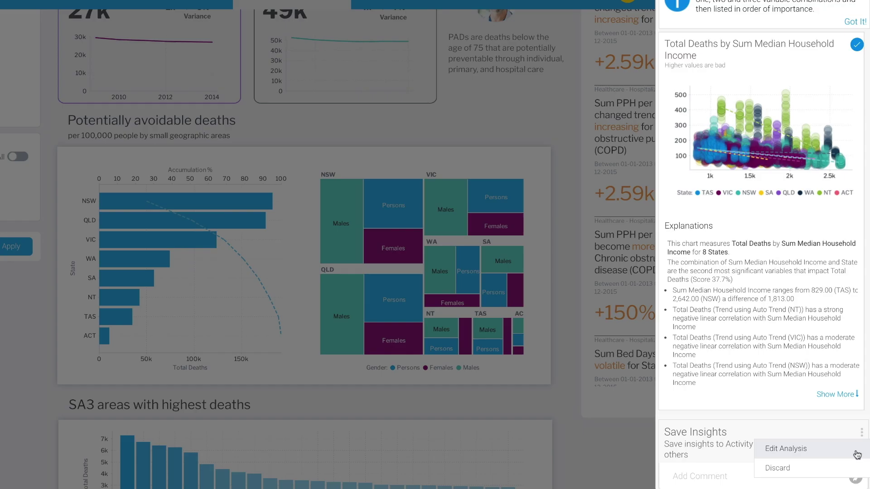
pyautogui.click(857, 455)
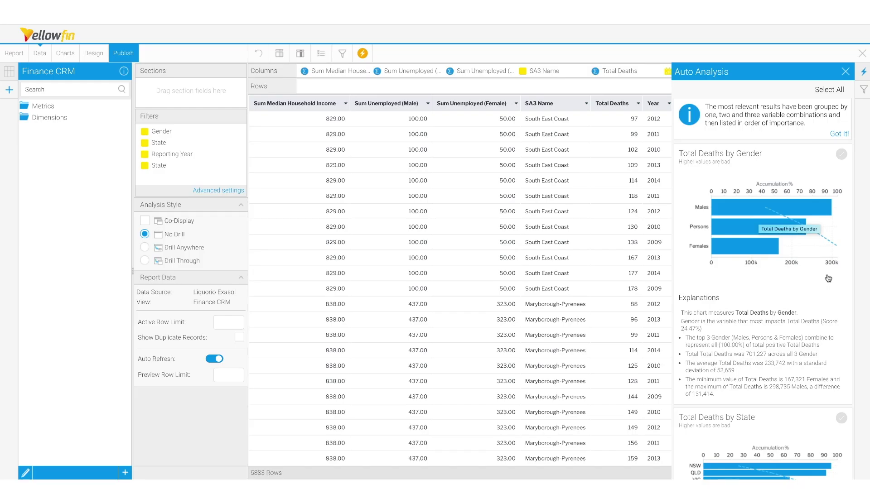
pyautogui.scroll(-1, 819, 278)
pyautogui.scroll(-3, 828, 280)
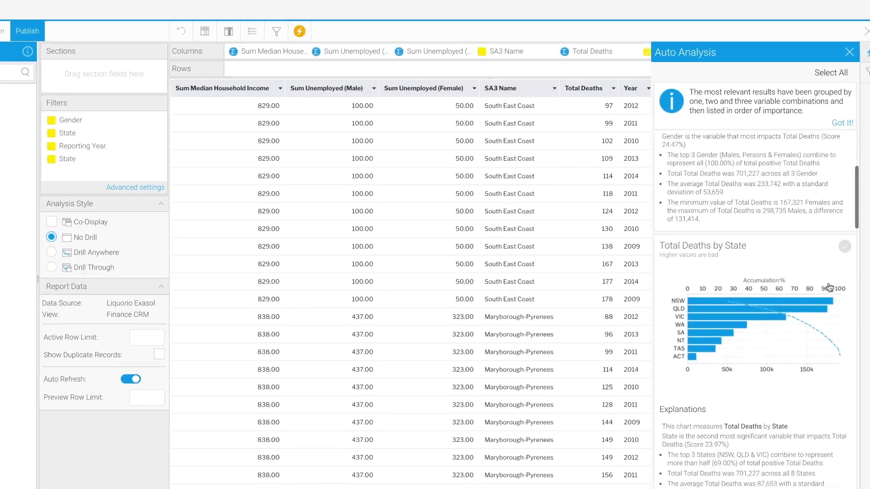
pyautogui.scroll(-5, 829, 287)
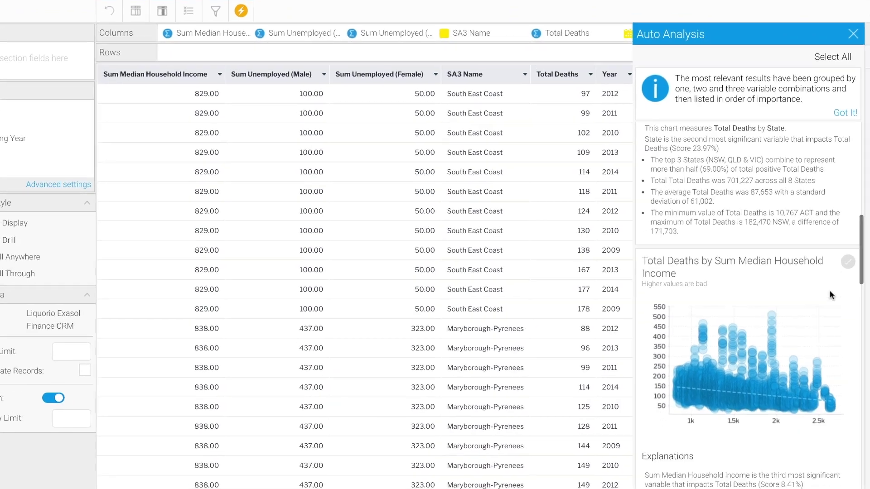
pyautogui.scroll(-5, 832, 296)
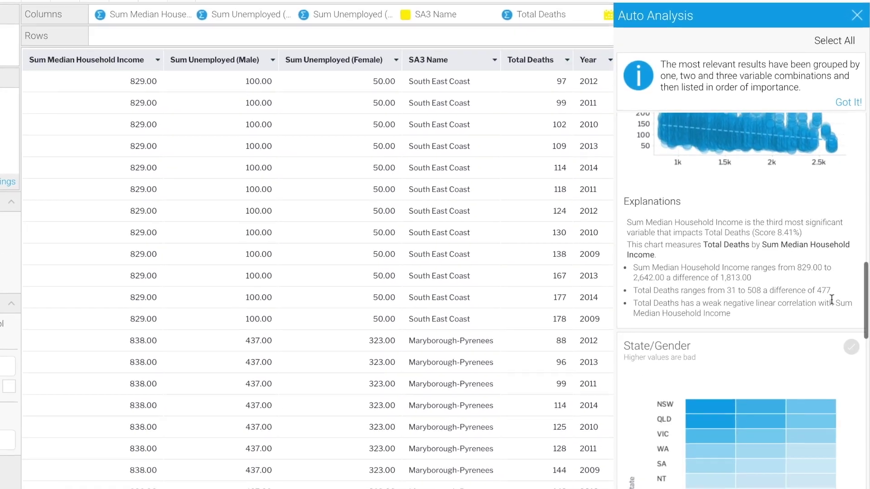
pyautogui.scroll(-10, 832, 300)
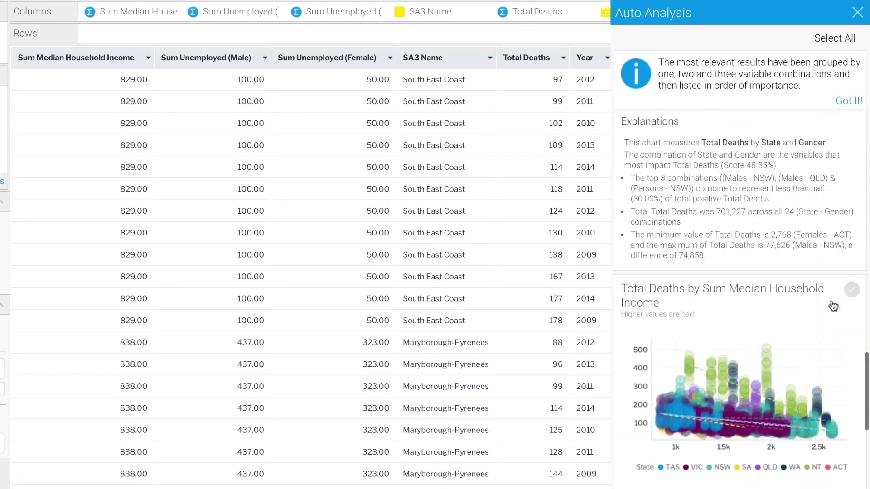
pyautogui.scroll(-3, 832, 306)
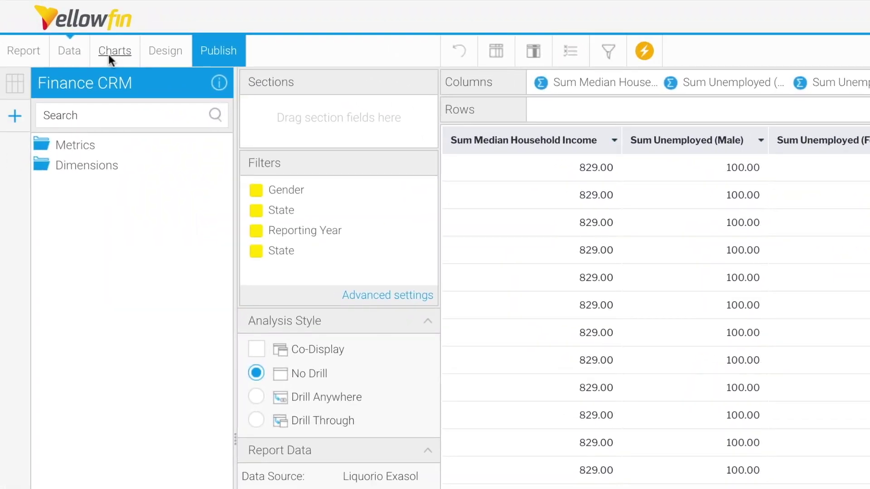
# In the chart builder, filter the deaths-versus-income scatter chart to State NT only.
pyautogui.click(108, 55)
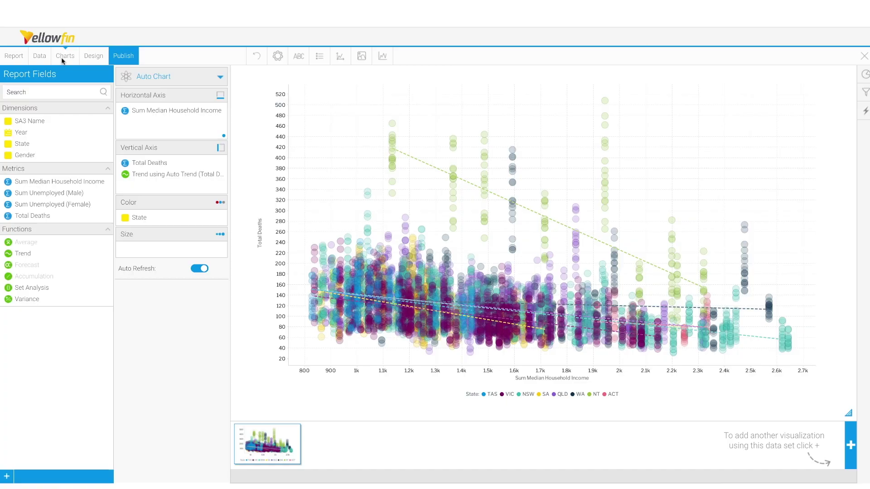
pyautogui.click(865, 92)
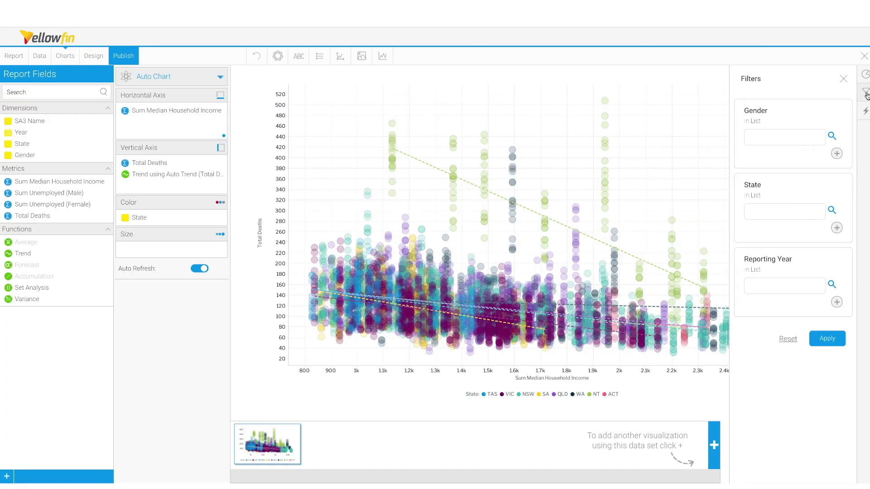
pyautogui.click(832, 210)
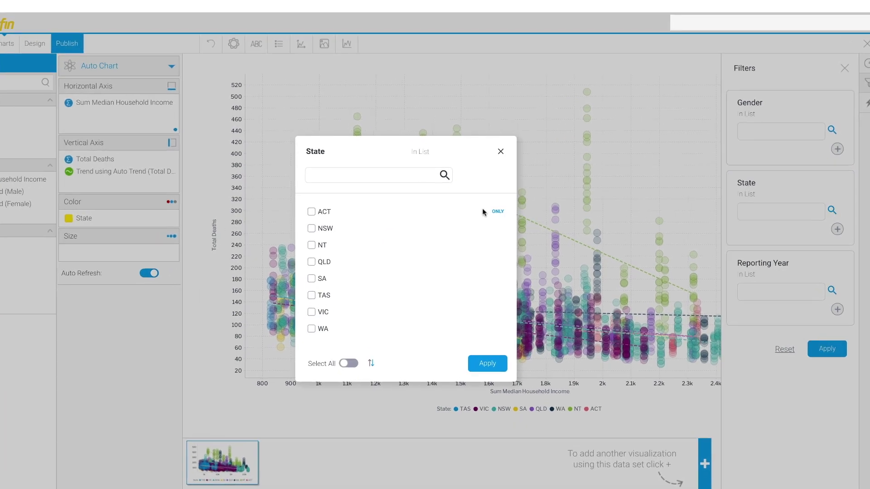
pyautogui.click(349, 242)
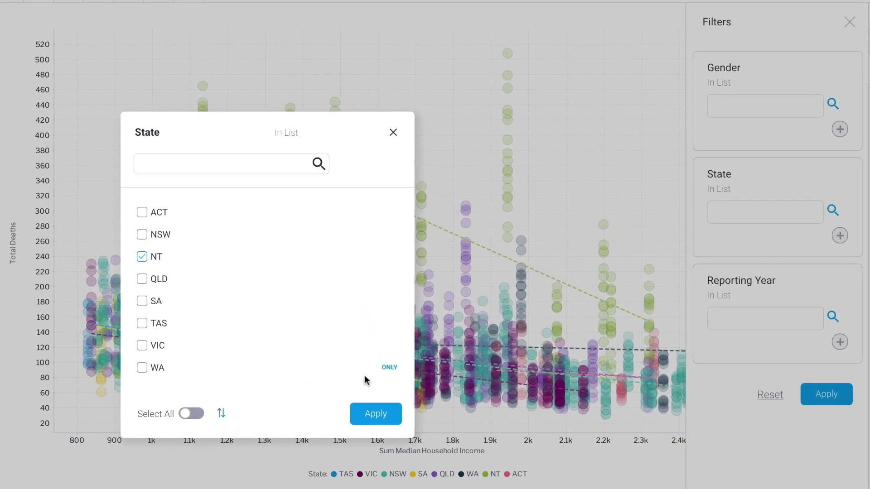
pyautogui.click(419, 394)
pyautogui.click(811, 386)
# Replace State with SA3 Name as the scatter chart's Color field.
pyautogui.moveTo(56, 240); pyautogui.dragTo(92, 158)
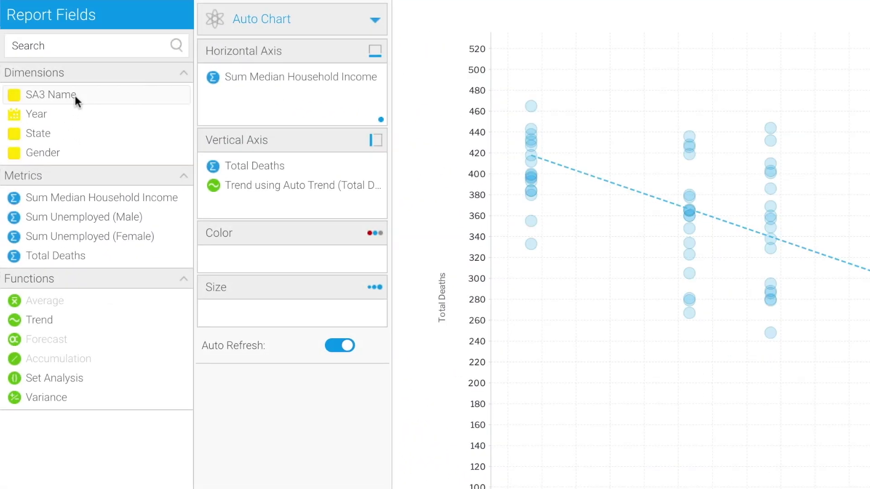
pyautogui.moveTo(75, 96); pyautogui.dragTo(295, 252)
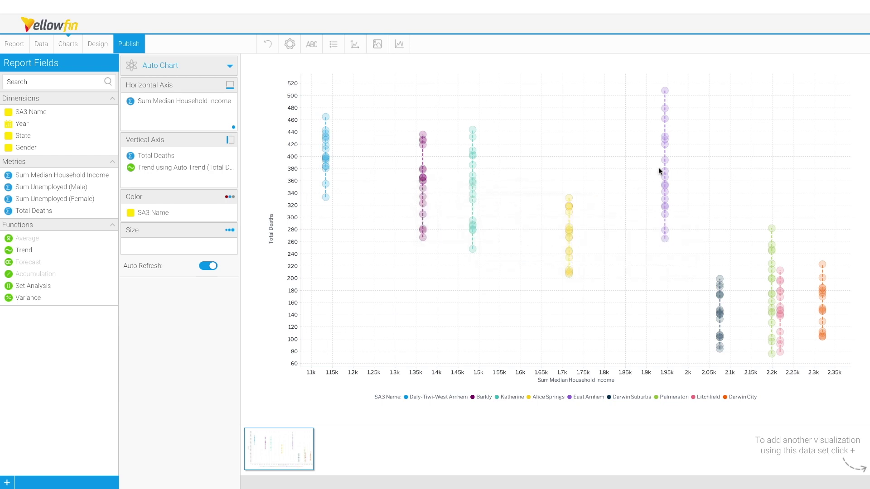
pyautogui.moveTo(667, 166)
# Add a second chart with Total Deaths on the vertical axis and SA3 Name horizontally.
pyautogui.click(6, 483)
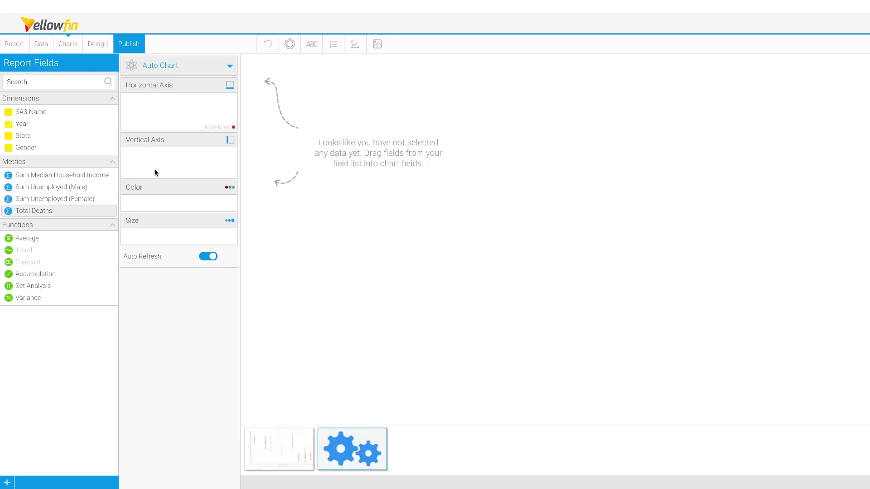
pyautogui.moveTo(83, 210); pyautogui.dragTo(202, 153)
pyautogui.moveTo(31, 111); pyautogui.dragTo(145, 108)
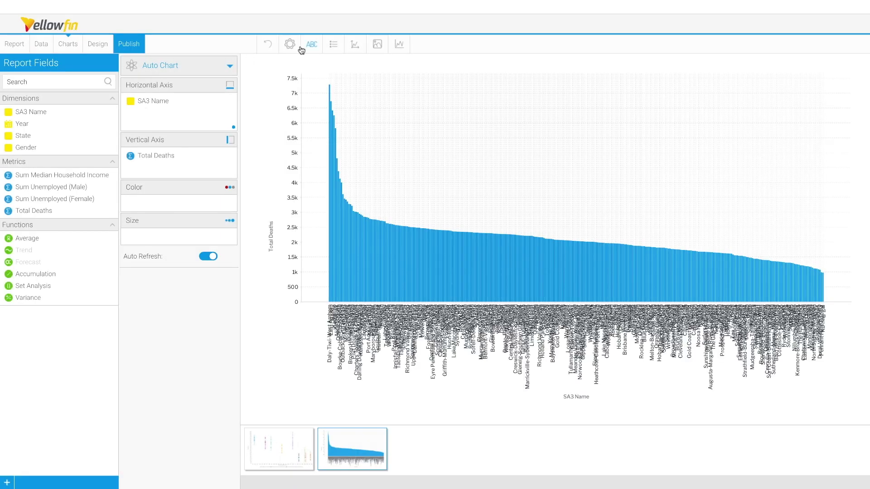
# Trim the SA3 Name series to the top 25 areas by Total Deaths.
pyautogui.click(224, 100)
pyautogui.click(257, 133)
pyautogui.click(548, 199)
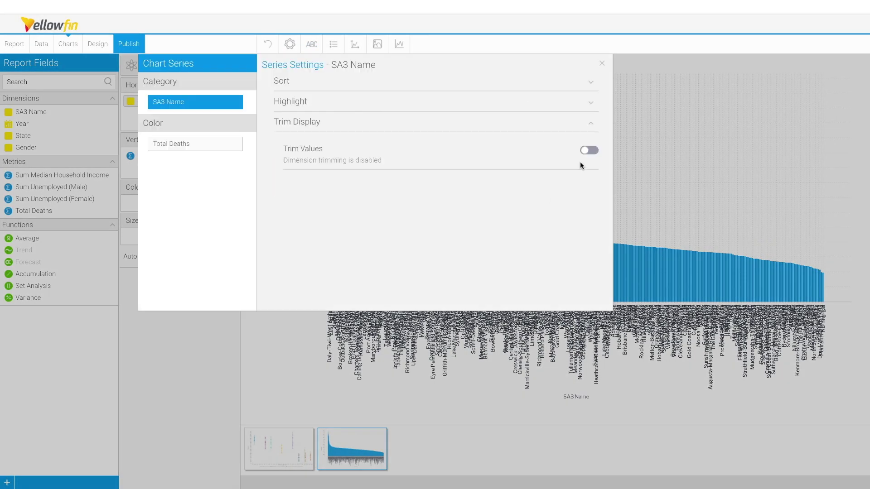
pyautogui.click(588, 150)
pyautogui.click(561, 183)
pyautogui.click(564, 192)
pyautogui.click(586, 252)
pyautogui.write('25')
pyautogui.click(601, 63)
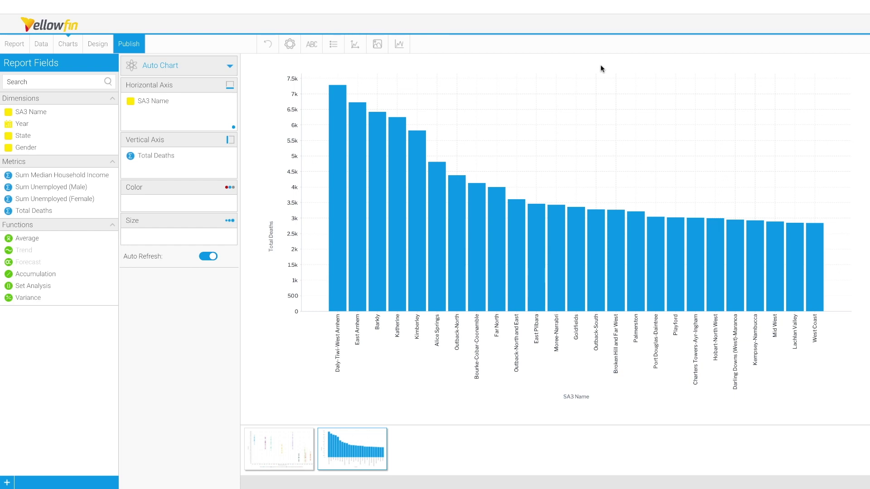
# Review the 'SA3 areas with highest deaths' chart on the Life expectancy dashboard.
pyautogui.moveTo(341, 229)
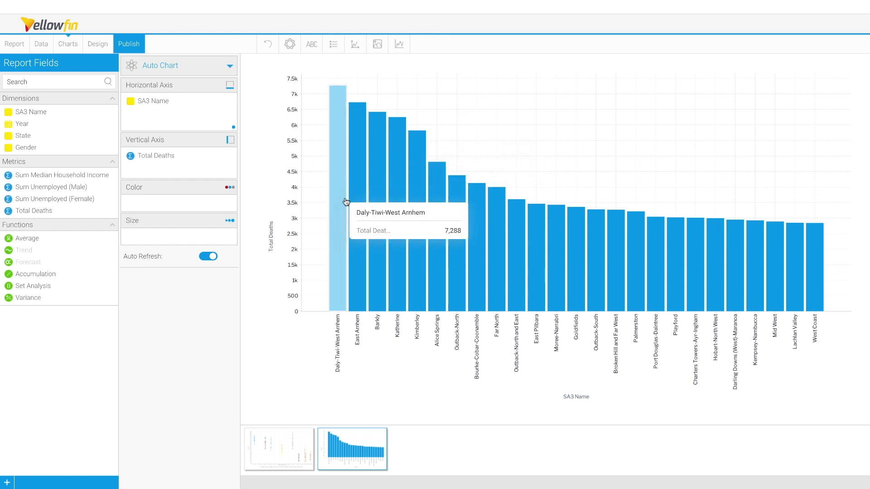
pyautogui.moveTo(397, 216)
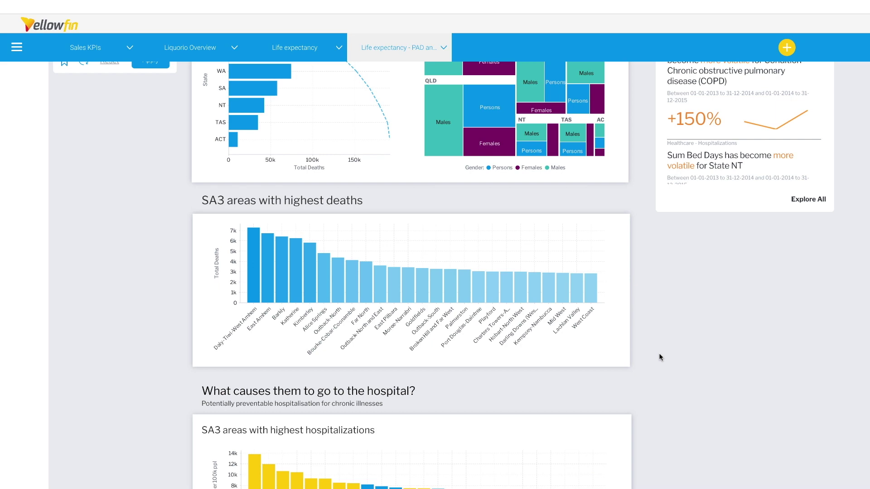
pyautogui.scroll(-3, 659, 357)
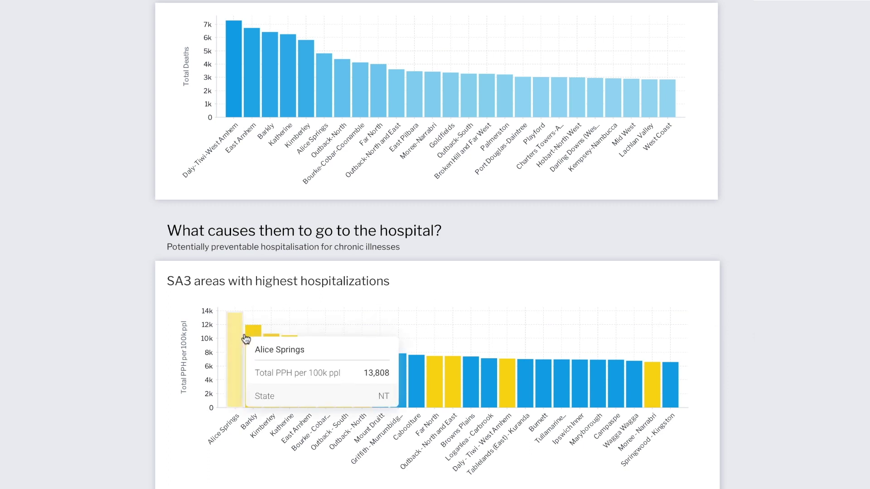
pyautogui.moveTo(284, 361)
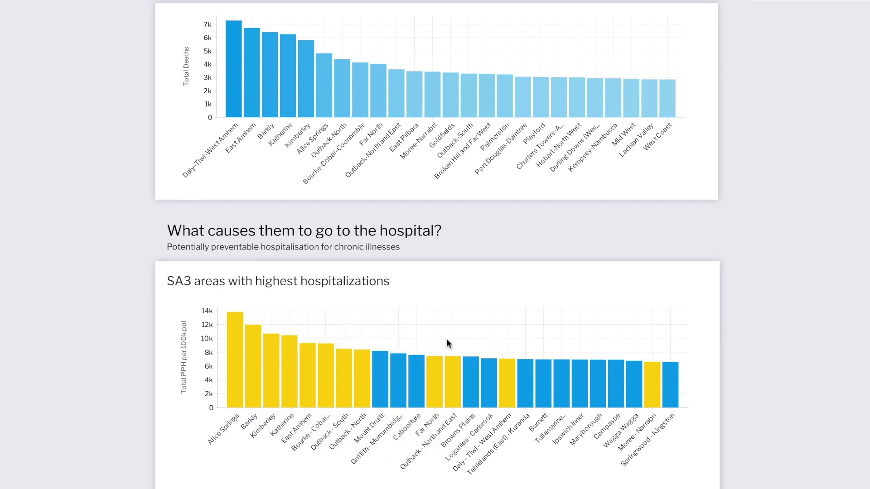
pyautogui.moveTo(451, 374)
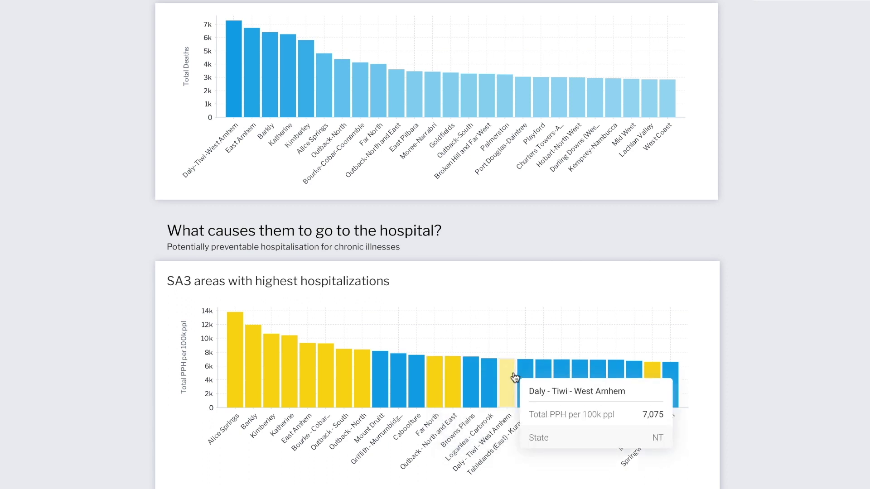
pyautogui.moveTo(649, 370)
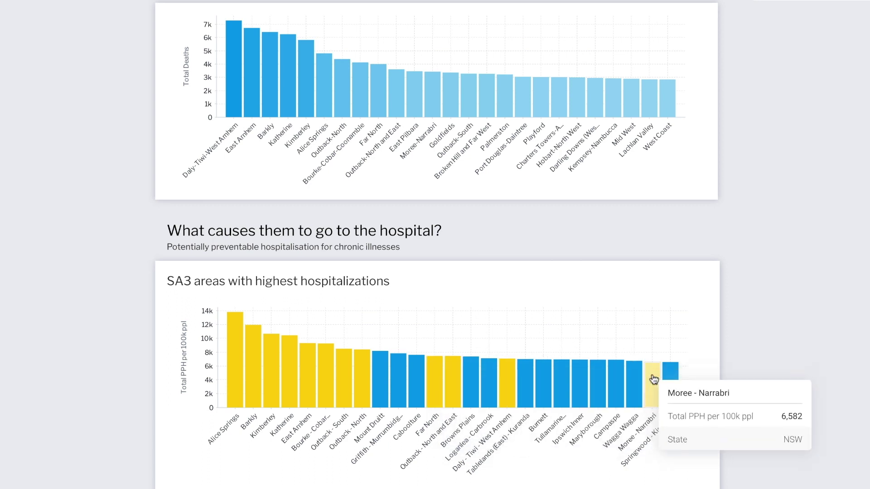
pyautogui.scroll(-7, 742, 302)
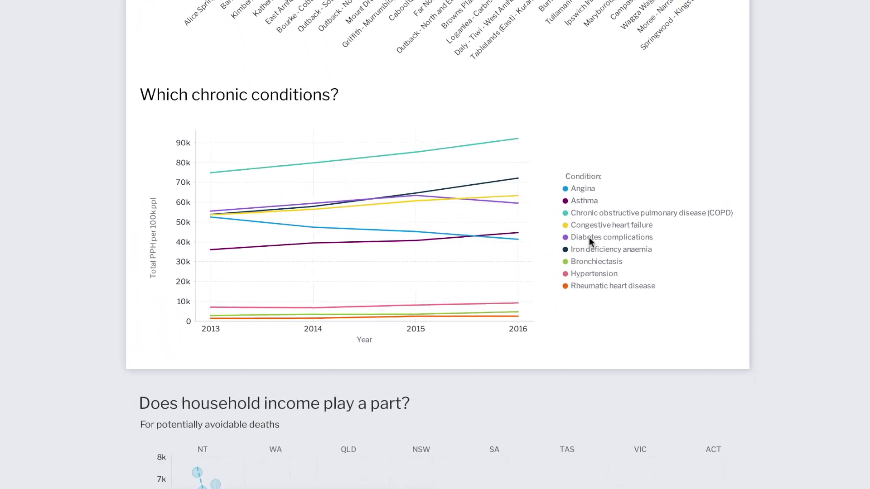
pyautogui.moveTo(510, 284)
pyautogui.moveTo(529, 140)
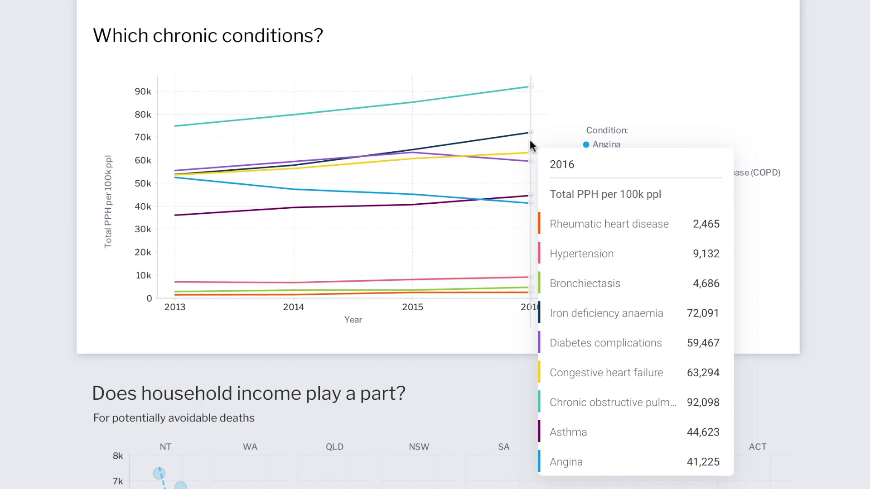
pyautogui.moveTo(530, 90)
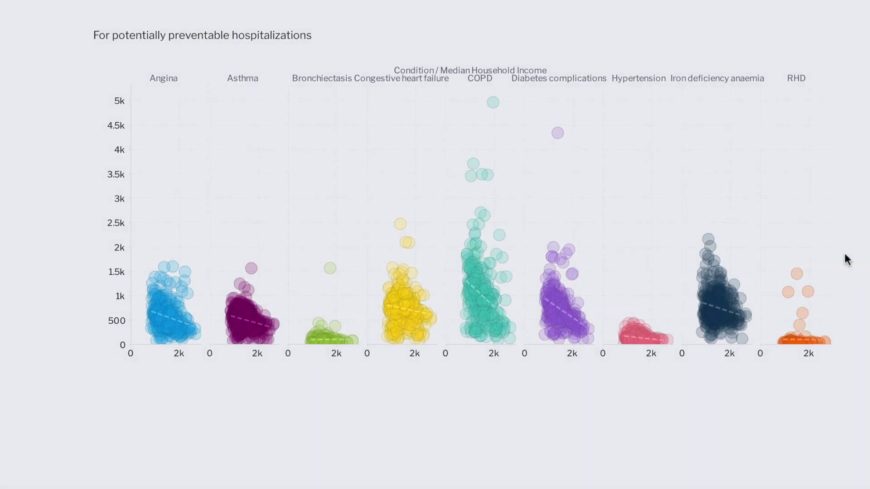
pyautogui.moveTo(471, 283)
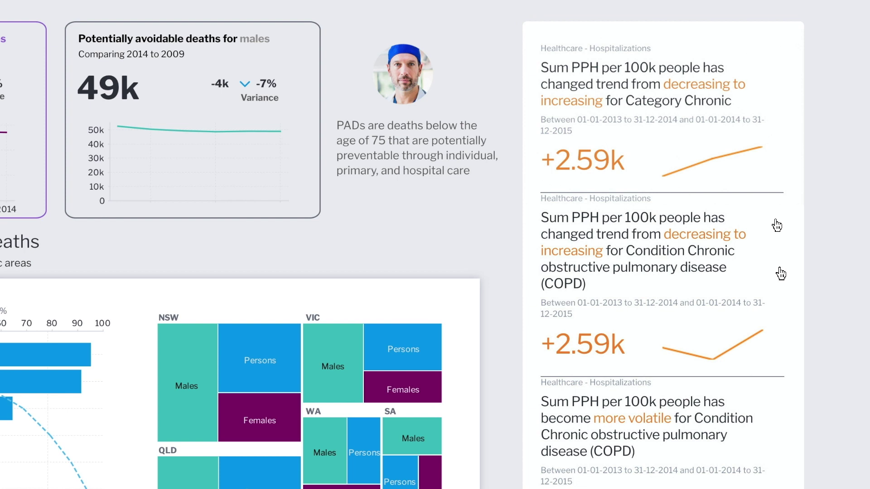
pyautogui.scroll(-10, 780, 273)
pyautogui.scroll(-1, 780, 273)
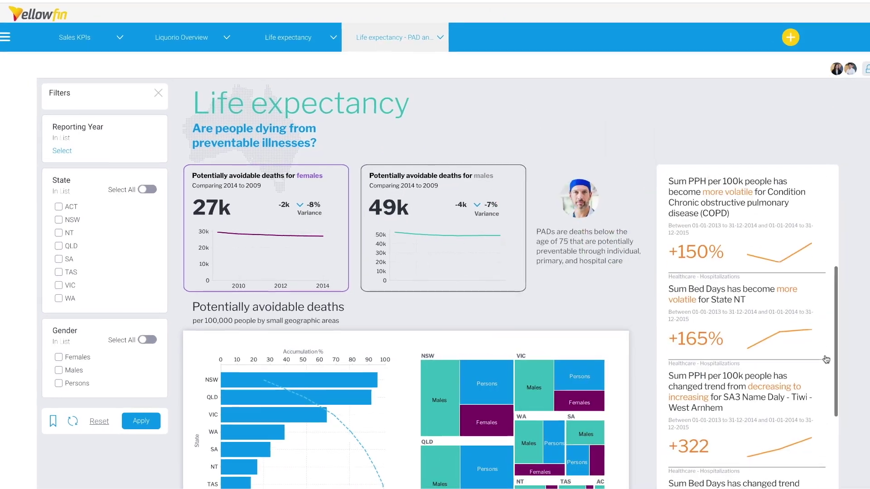
pyautogui.scroll(5, 826, 357)
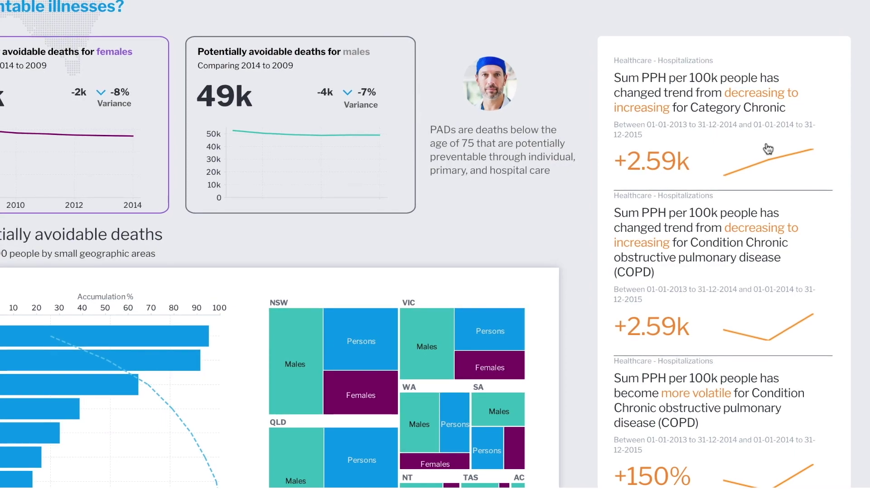
# Open the Chronic PPH trend-change signal and list its correlated metrics, topping at 0.9751.
pyautogui.click(768, 149)
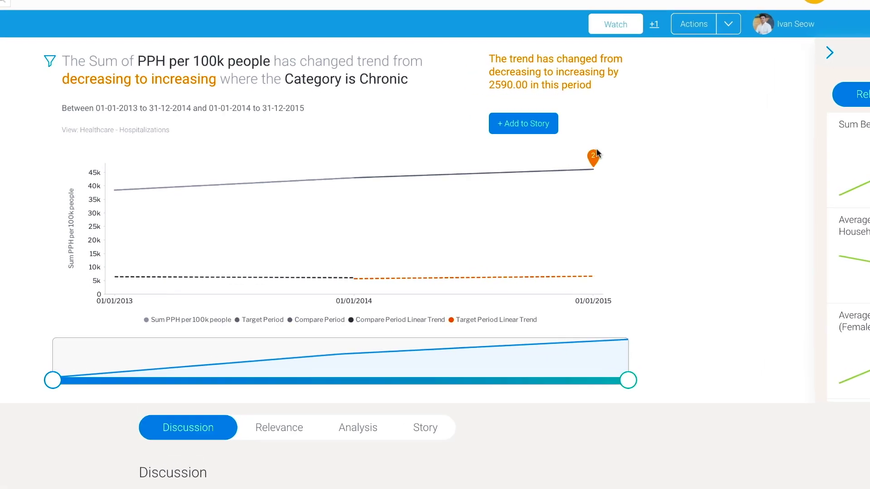
pyautogui.click(597, 155)
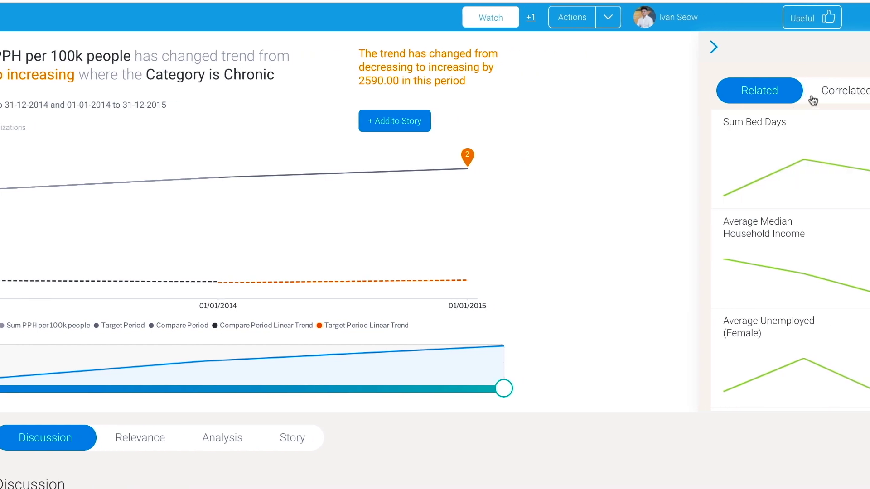
pyautogui.click(813, 96)
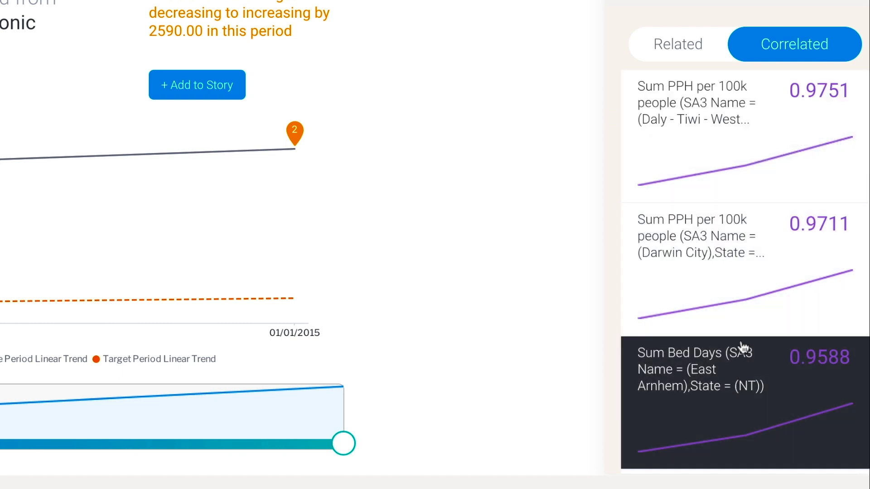
# Overlay the top correlated metric on the chart and view the SA3 variance analysis.
pyautogui.click(744, 159)
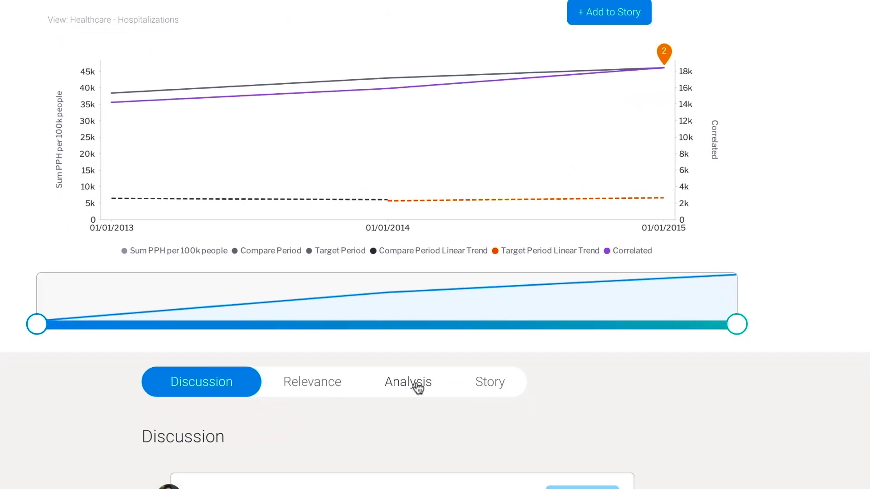
pyautogui.click(417, 404)
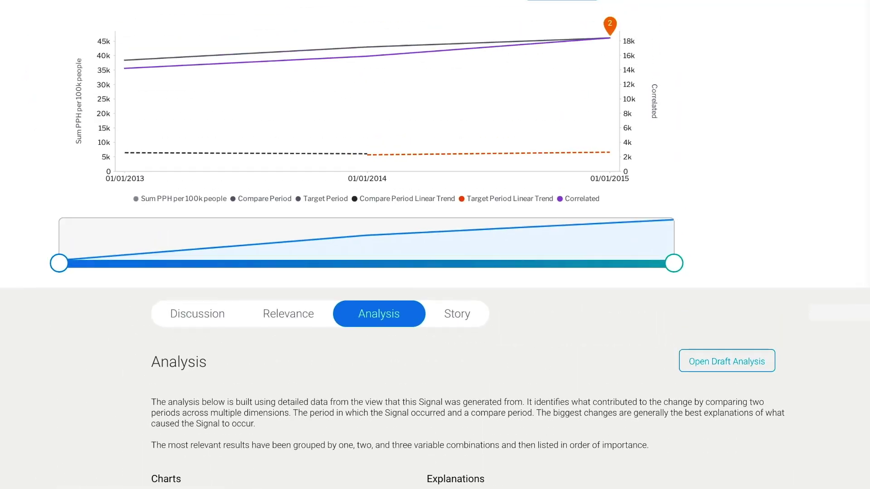
# Write a comment in the signal's Discussion that @-mentions a colleague.
pyautogui.click(208, 322)
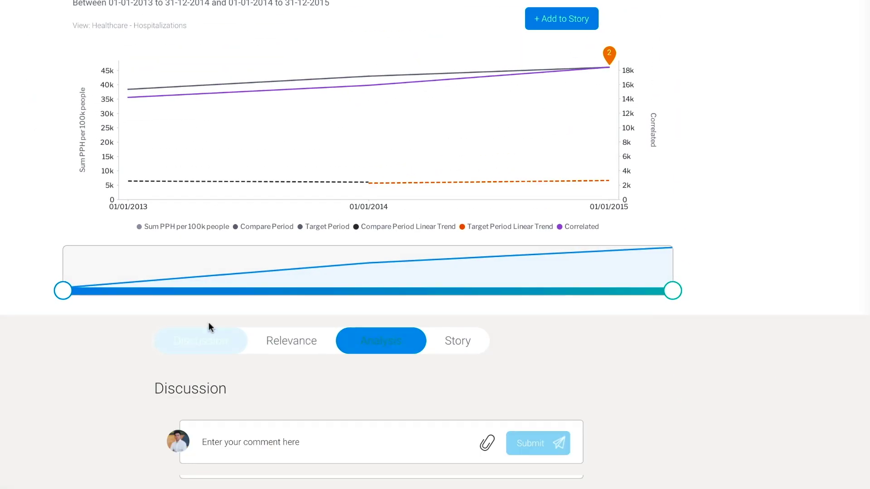
pyautogui.click(255, 428)
pyautogui.write('@d')
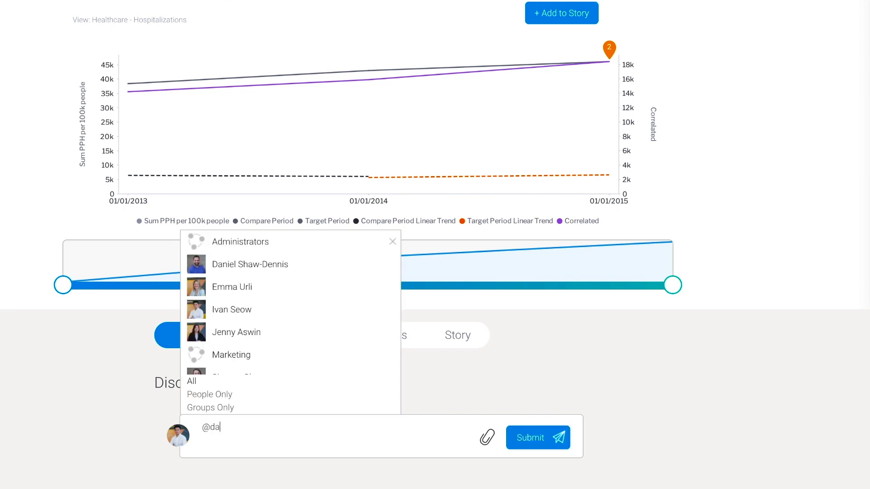
pyautogui.write('a')
pyautogui.click(266, 241)
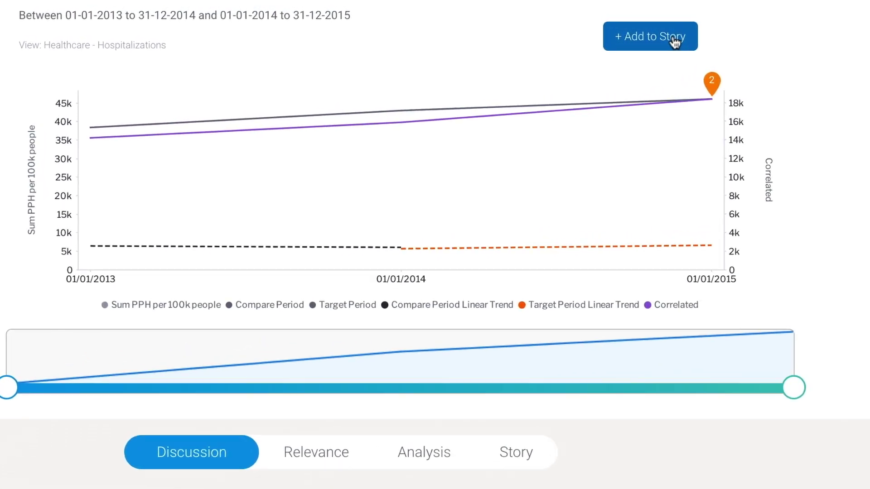
# Add the signal chart to a new story and retitle it 'Tackling COPD in Northern Territory'.
pyautogui.click(675, 40)
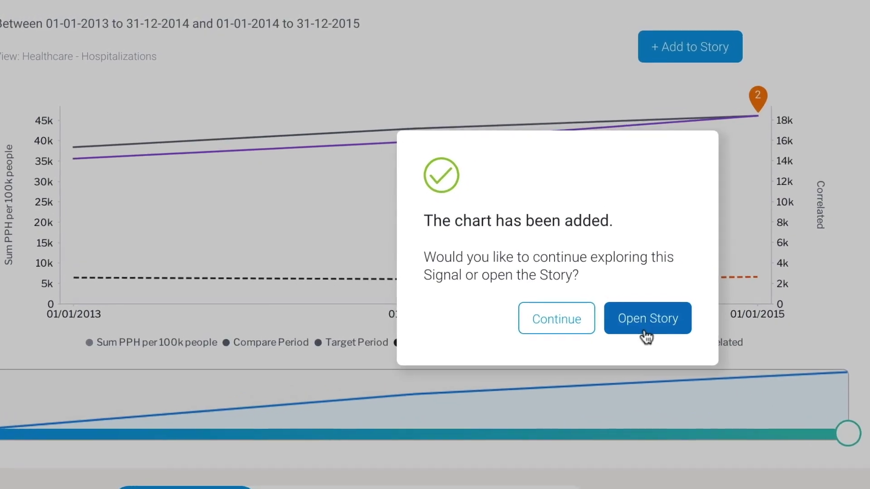
pyautogui.click(645, 331)
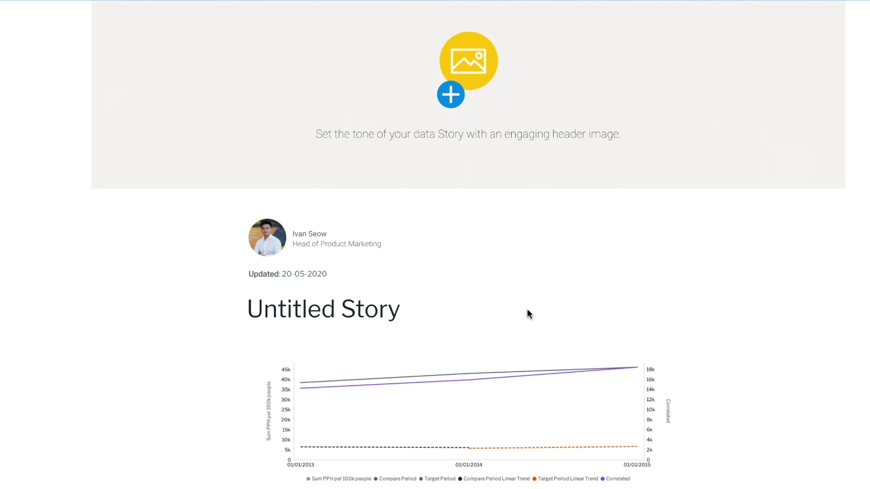
pyautogui.moveTo(403, 309); pyautogui.dragTo(257, 309)
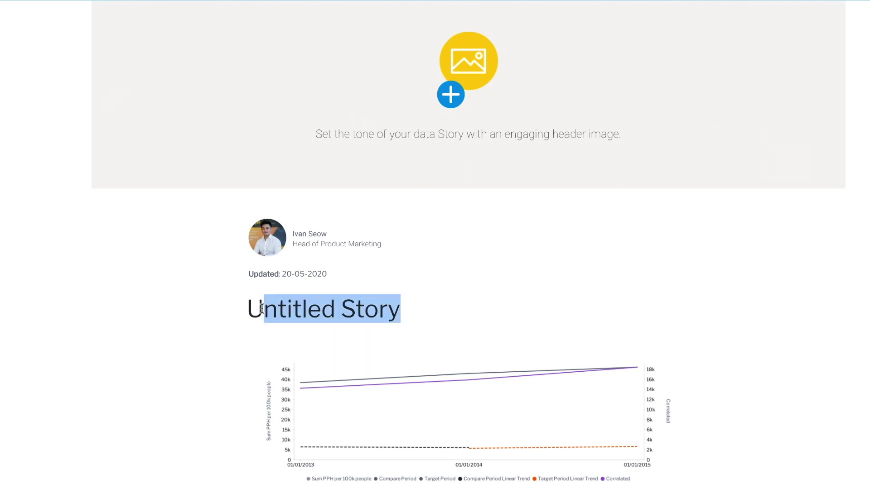
pyautogui.write('Tackling COPD in Northern Territor')
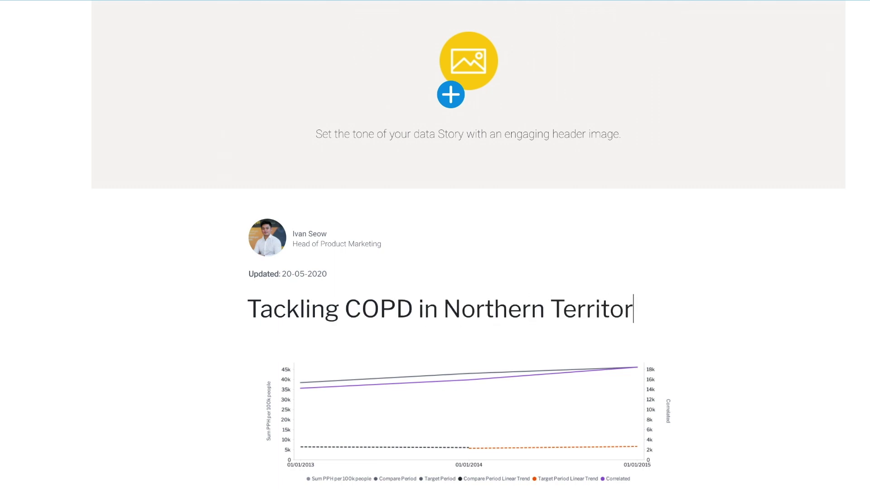
# Set story2.png's x-ray image as the story's header image.
pyautogui.click(451, 94)
pyautogui.scroll(-10, 642, 314)
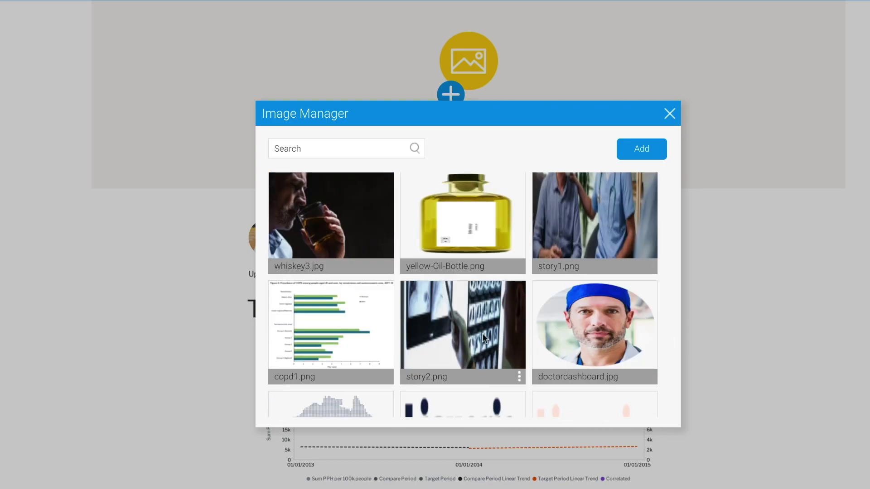
pyautogui.click(482, 333)
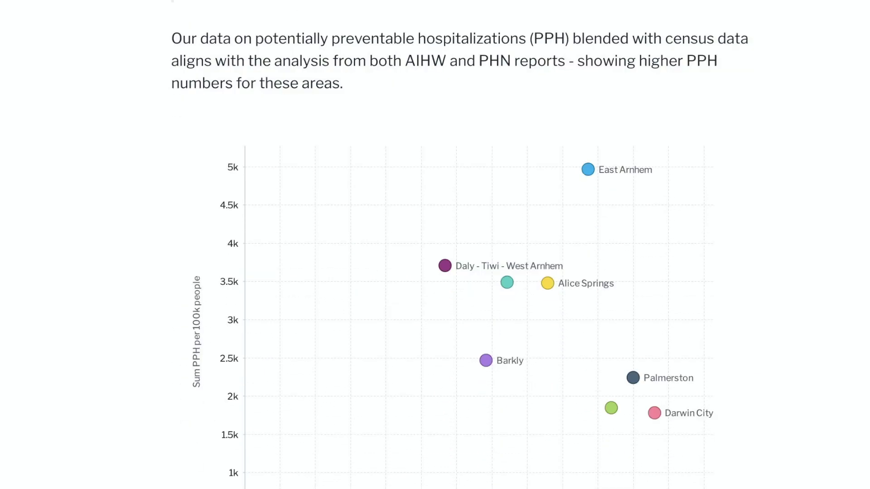
pyautogui.scroll(-2, 435, 244)
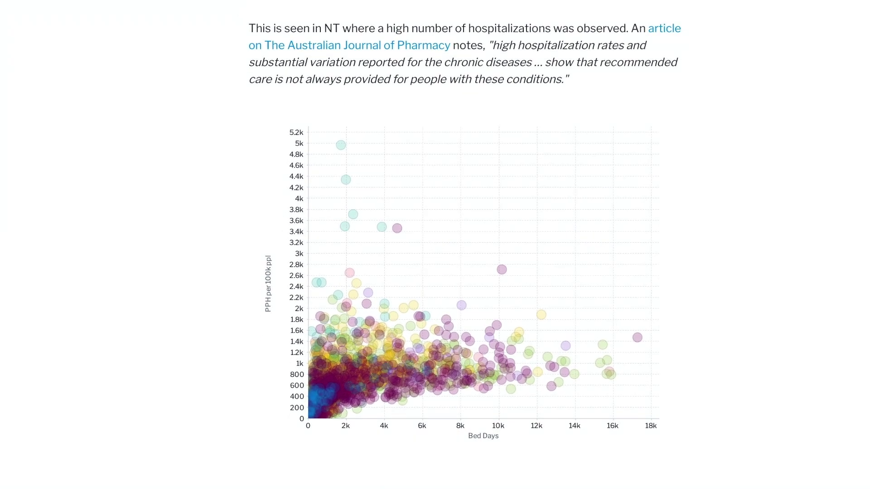
# Scroll through the story's charts and COPD text down to the Recommendations section.
pyautogui.moveTo(344, 148)
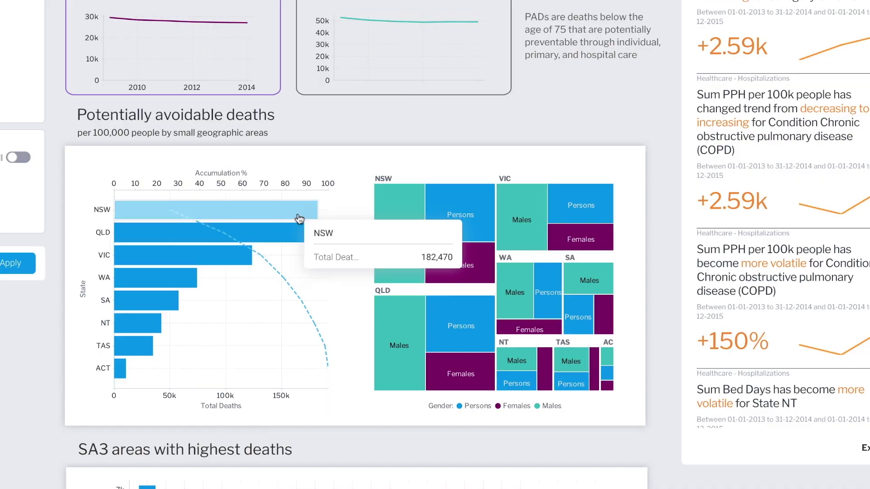
# Auto Analyze the NSW bar with Explain, then open that explanation via Edit Analysis.
pyautogui.click(301, 213)
pyautogui.moveTo(426, 285)
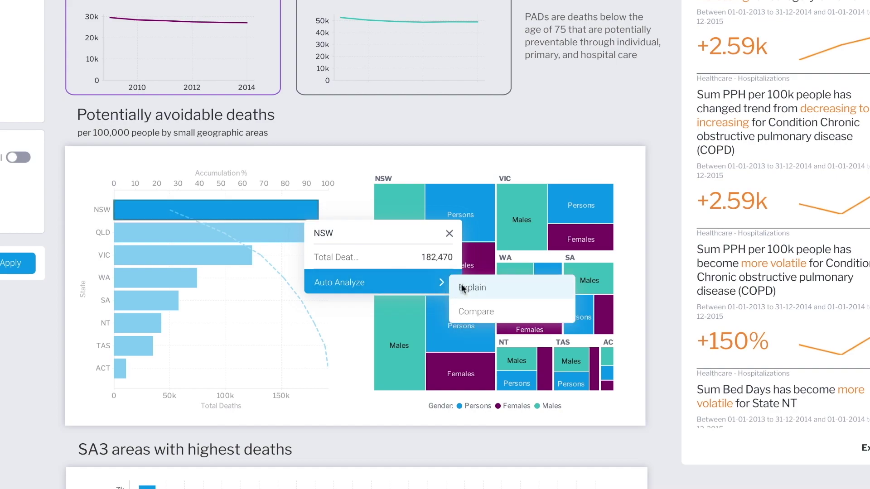
pyautogui.click(471, 287)
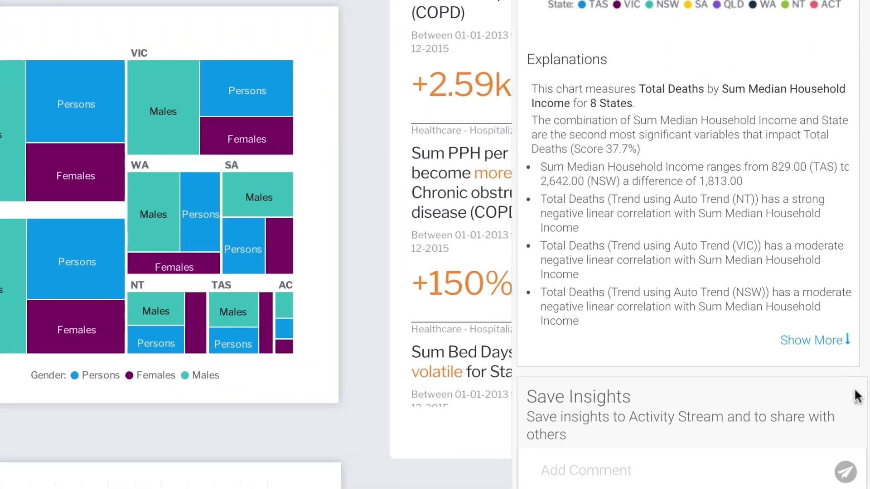
pyautogui.click(855, 395)
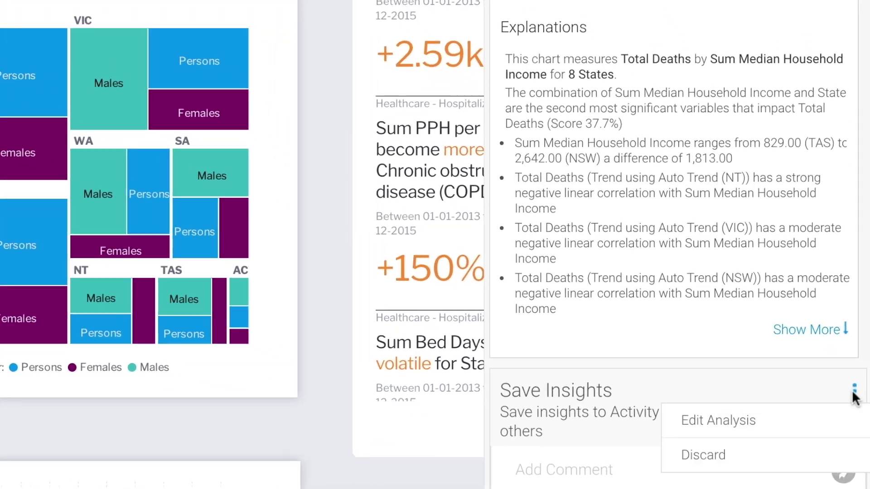
pyautogui.click(845, 428)
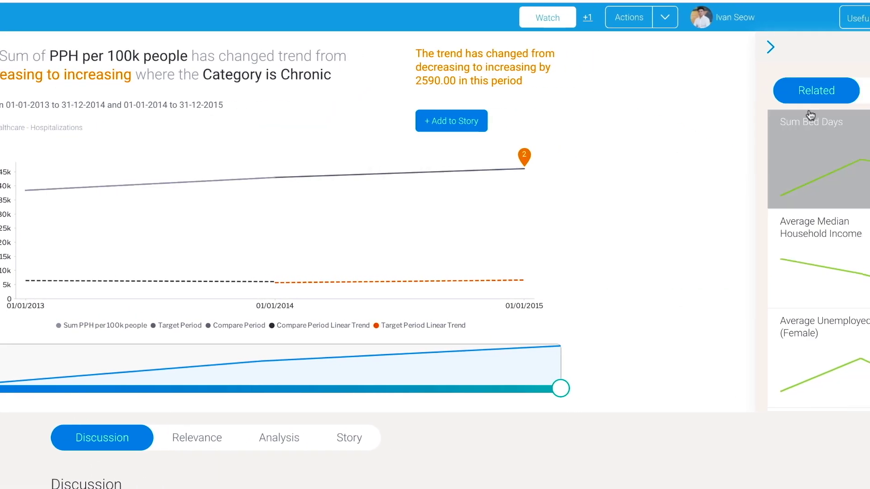
# List the series correlated with the Category Chronic PPH signal.
pyautogui.click(799, 90)
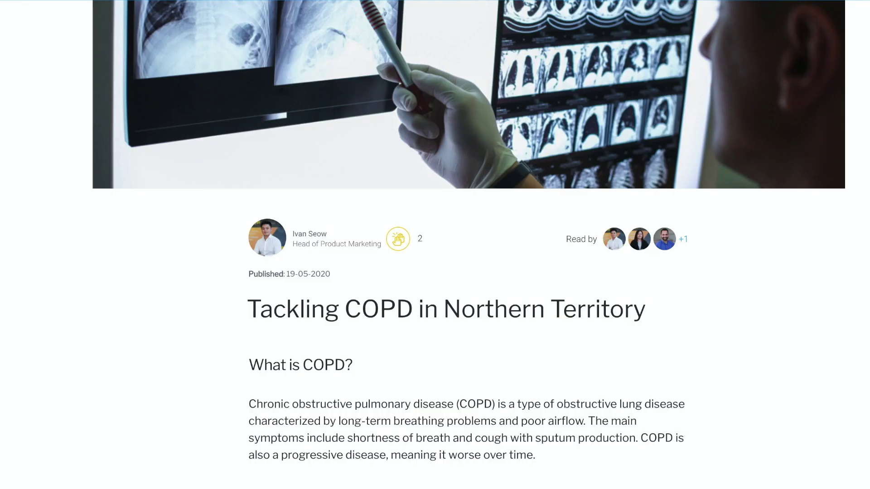